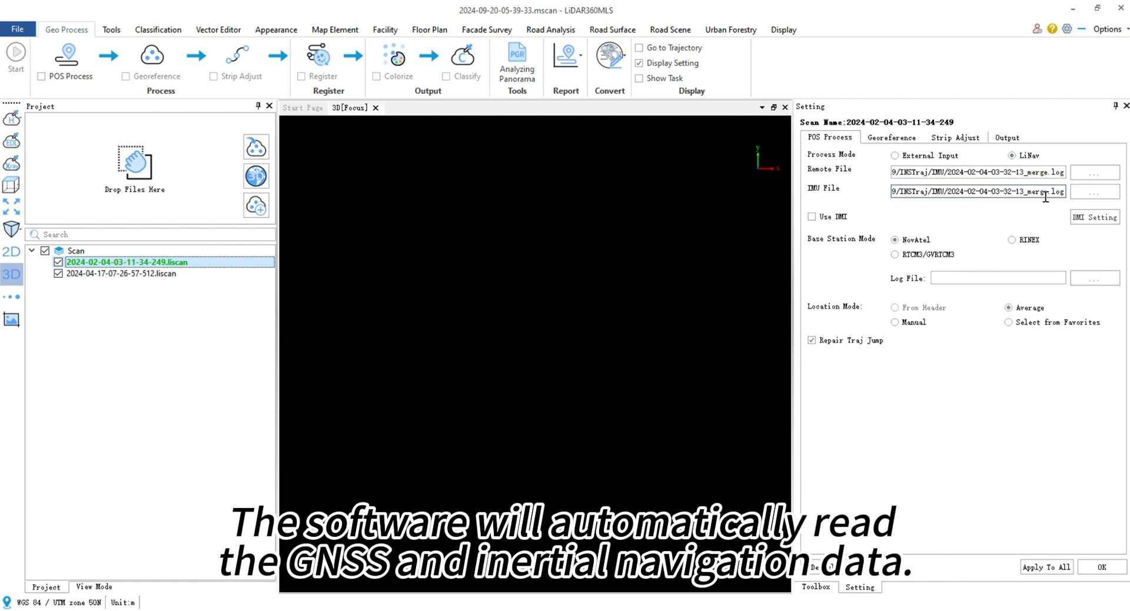
# Step: Enable DMI for the POS processing and set its lever arm X to -0.900 m and wheel circumference to 1.960 m
pyautogui.click(813, 217)
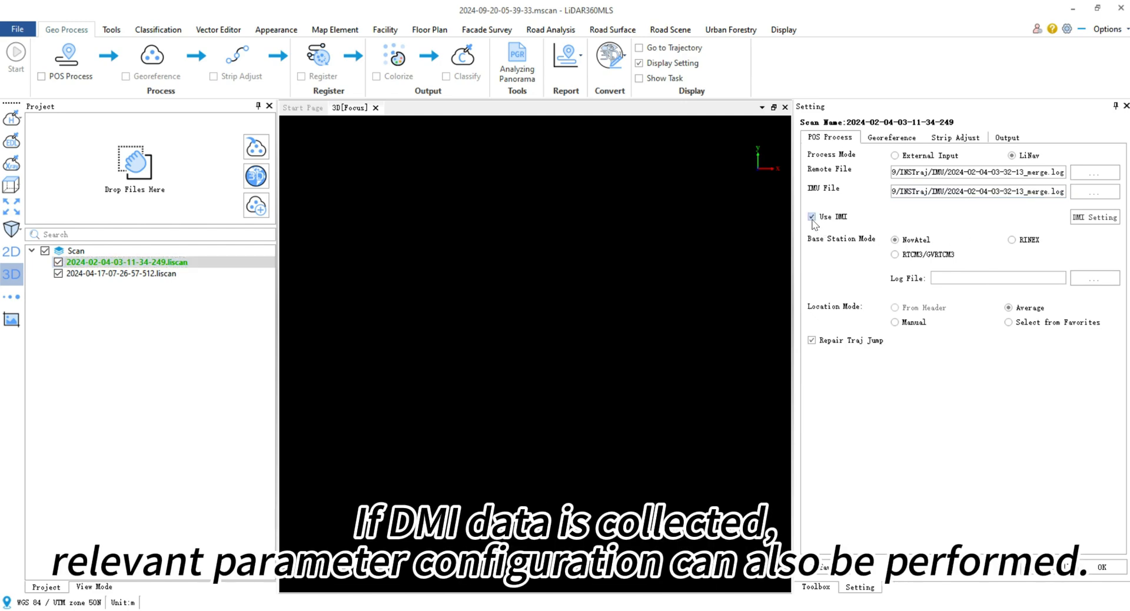
pyautogui.click(1093, 223)
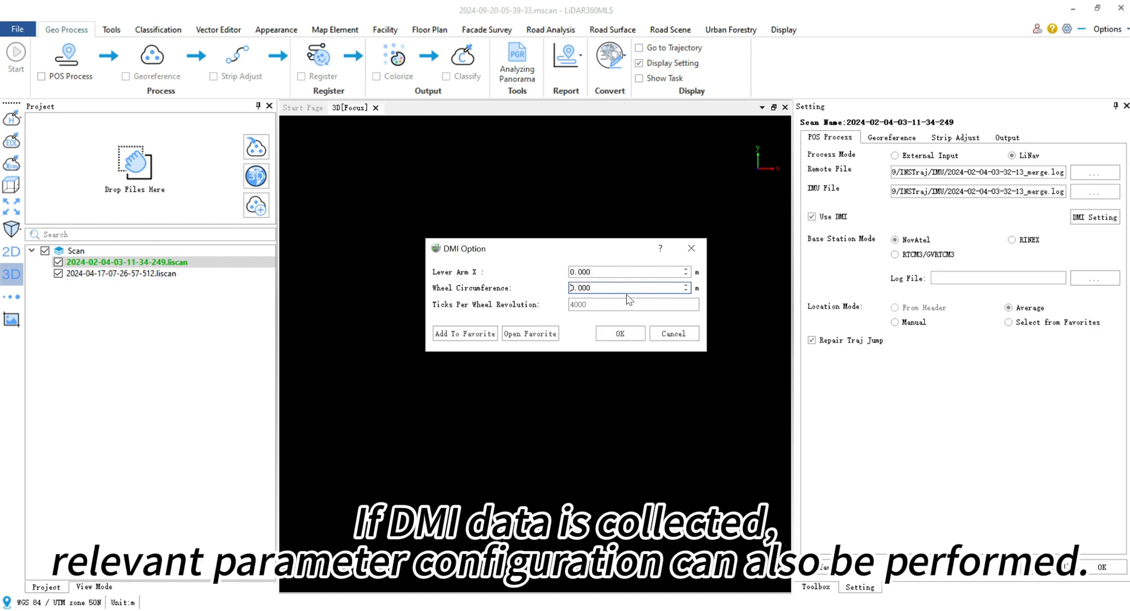
pyautogui.write('-0')
pyautogui.moveTo(605, 274); pyautogui.dragTo(555, 295)
pyautogui.write('.9')
pyautogui.write('1.')
pyautogui.write('960')
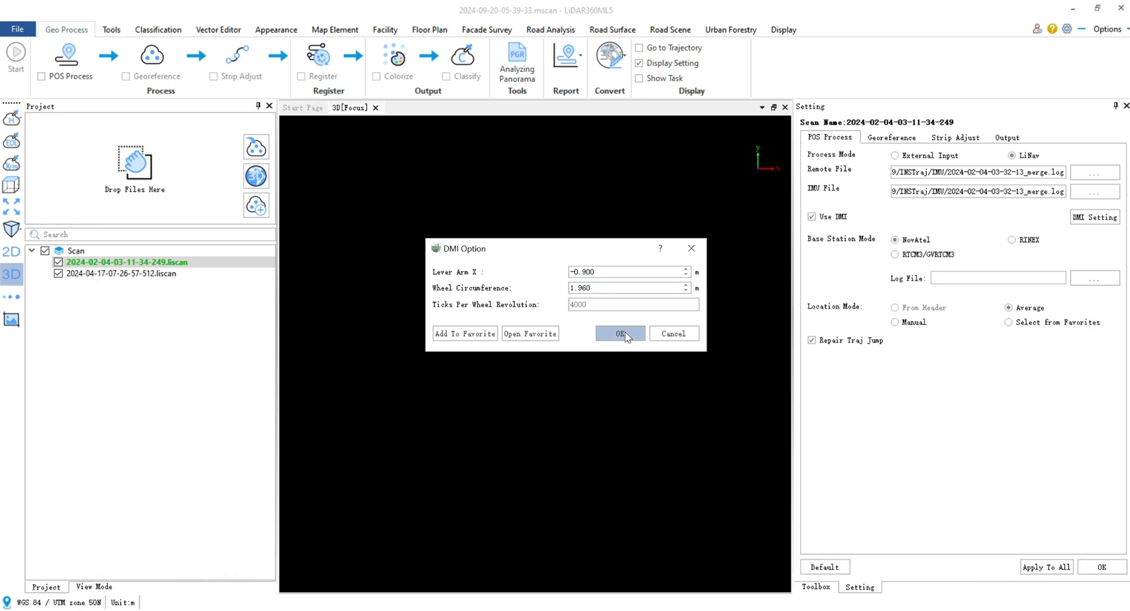
pyautogui.click(623, 333)
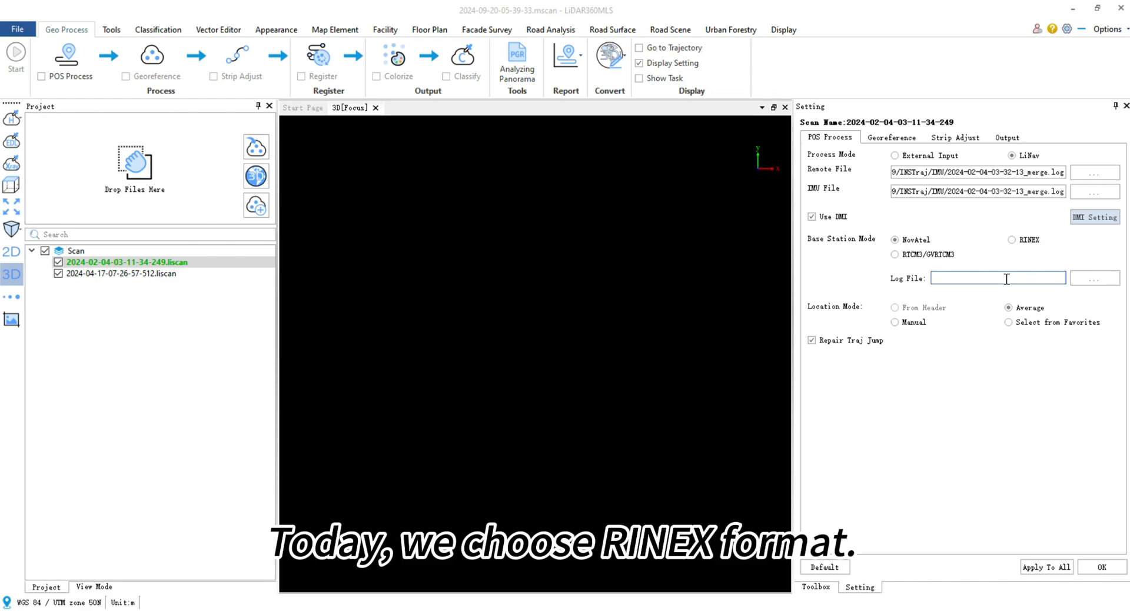
# Step: Set the base station mode to RINEX and add the two base station files from the scan's INSTraj/BASE folder
pyautogui.click(1012, 240)
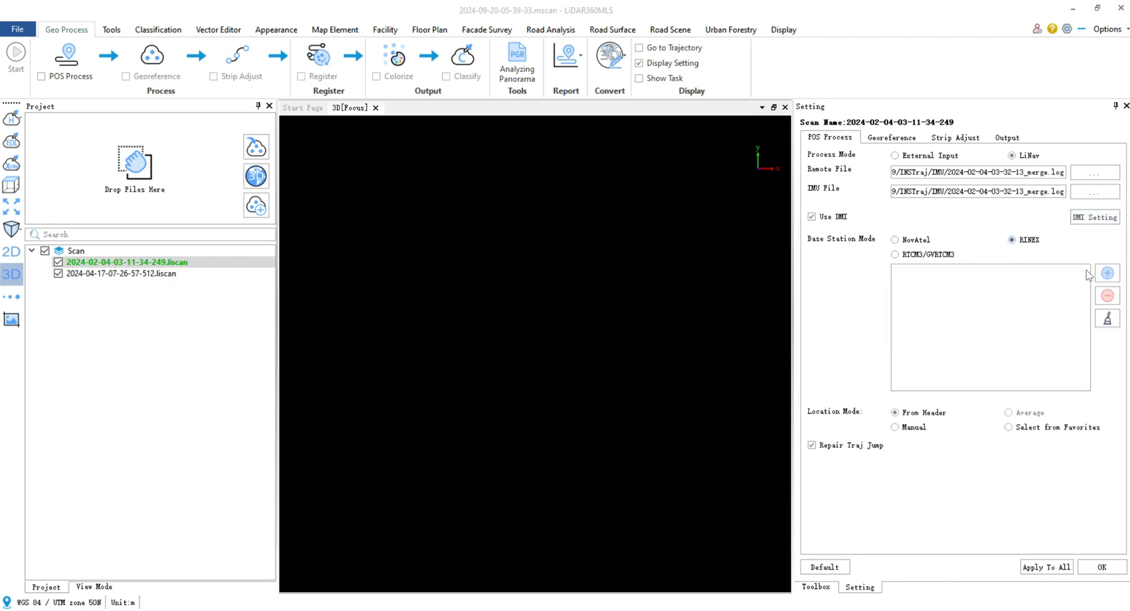
pyautogui.click(1107, 273)
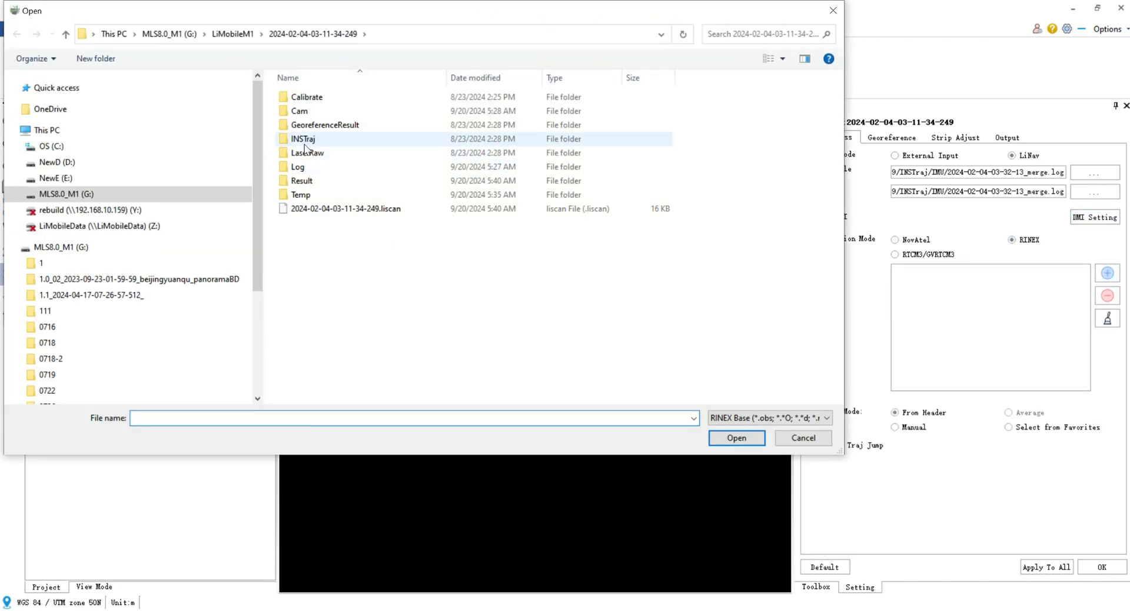
pyautogui.doubleClick(305, 141)
pyautogui.doubleClick(316, 95)
pyautogui.moveTo(365, 166); pyautogui.dragTo(382, 100)
pyautogui.click(736, 438)
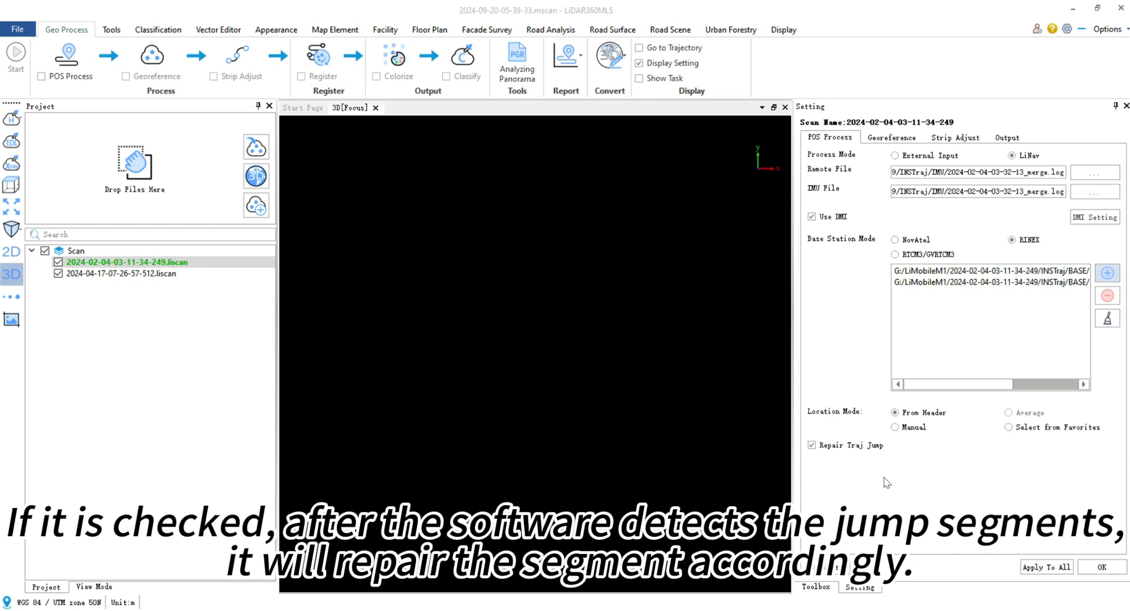
# Step: Review the coordinate systems available for the georeference output
pyautogui.click(889, 138)
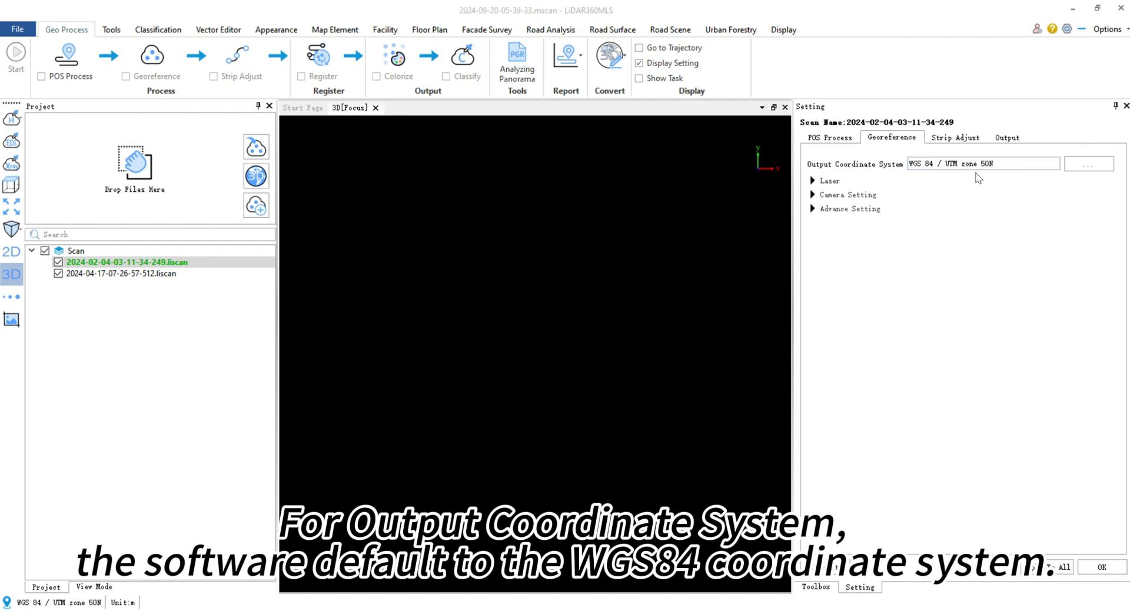
pyautogui.click(1084, 170)
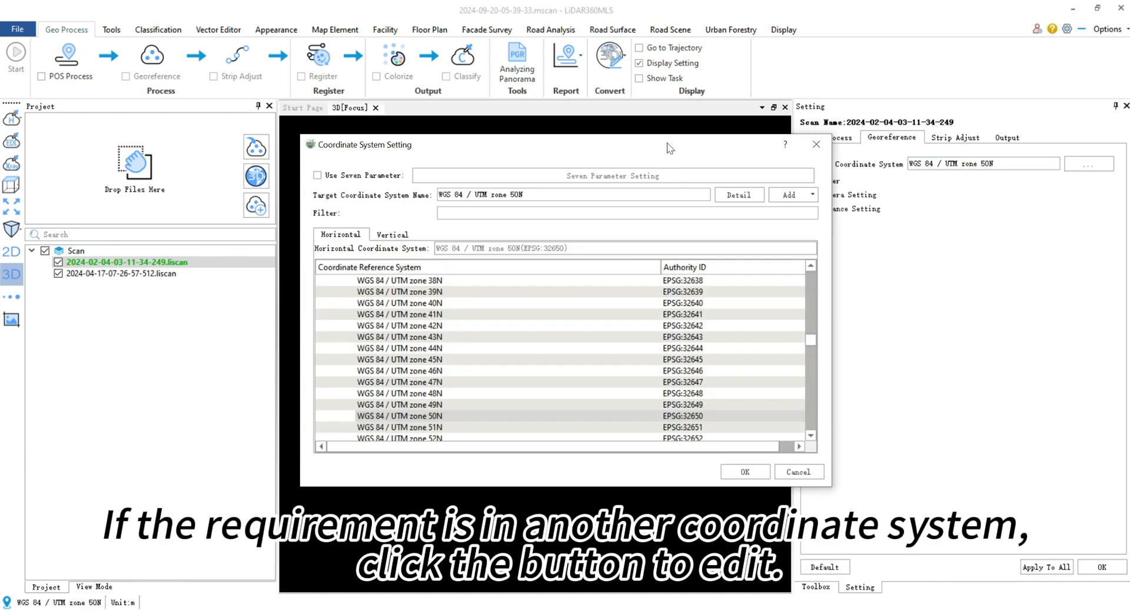
pyautogui.moveTo(673, 150); pyautogui.dragTo(592, 148)
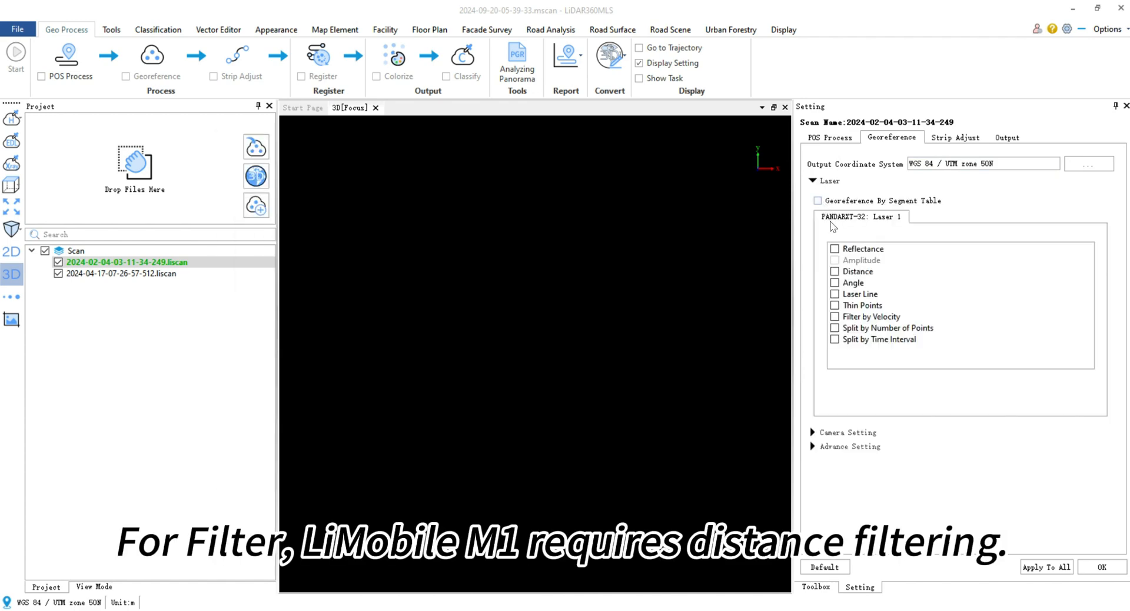
# Step: Enable the laser's Distance filter and add a range with start distance 2 and end distance 70
pyautogui.click(834, 272)
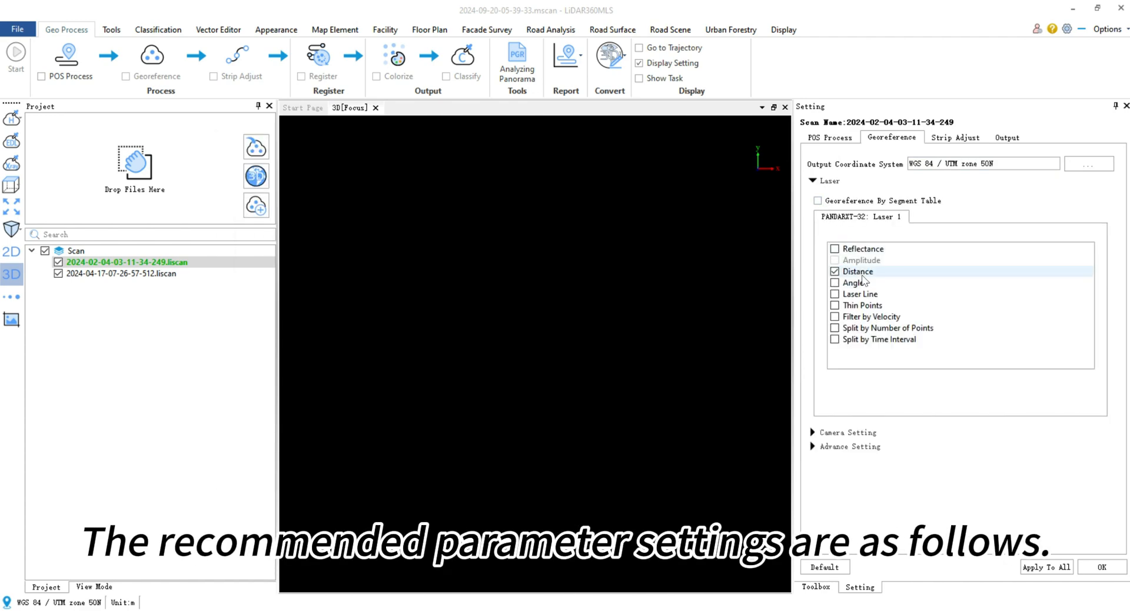
pyautogui.click(852, 362)
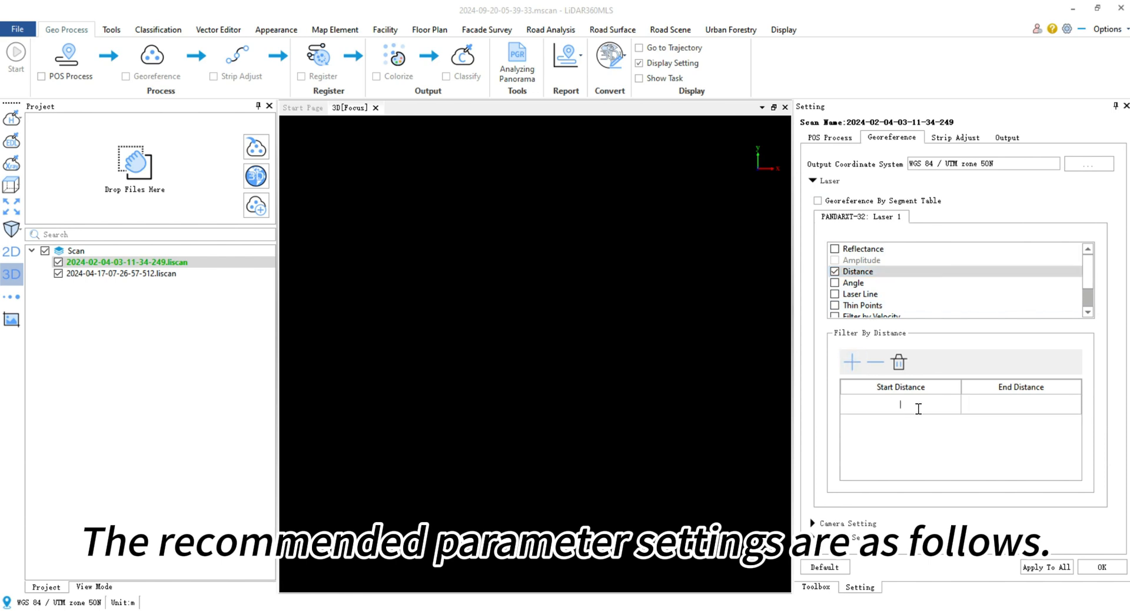
pyautogui.doubleClick(996, 405)
pyautogui.write('70')
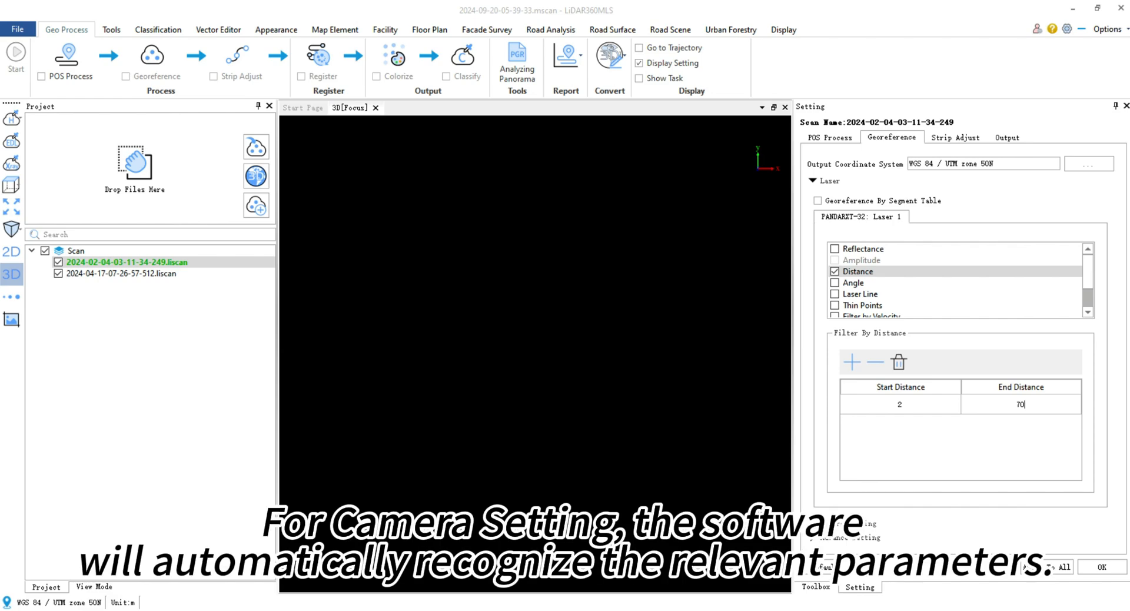
# Step: Review the georeference camera settings for the MV-GC and Ladybug5plus cameras
pyautogui.click(825, 524)
pyautogui.scroll(-2, 833, 509)
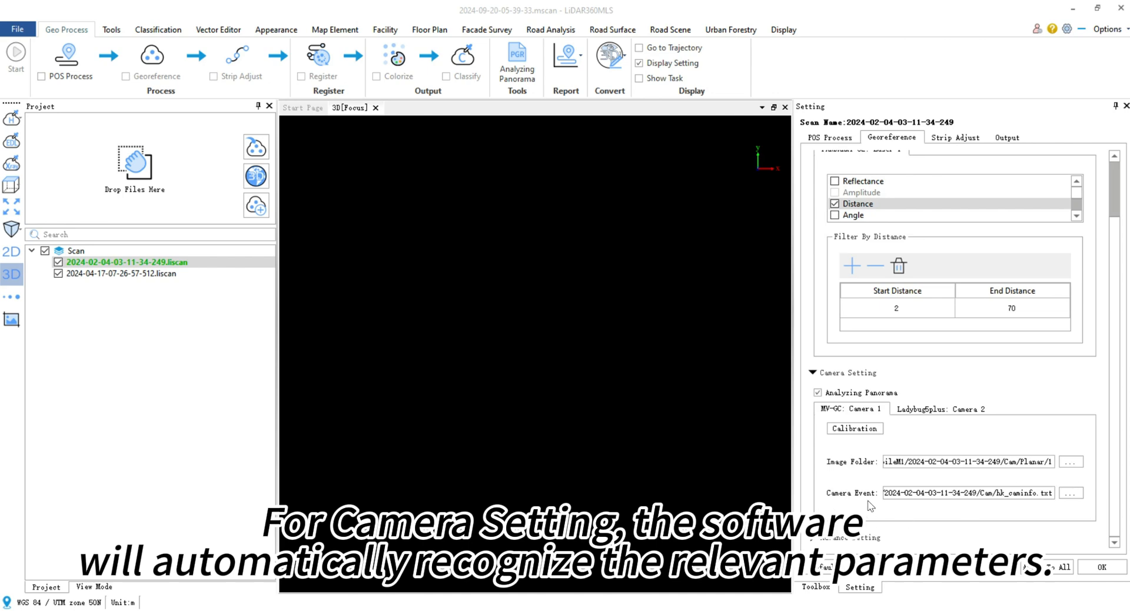
pyautogui.click(943, 411)
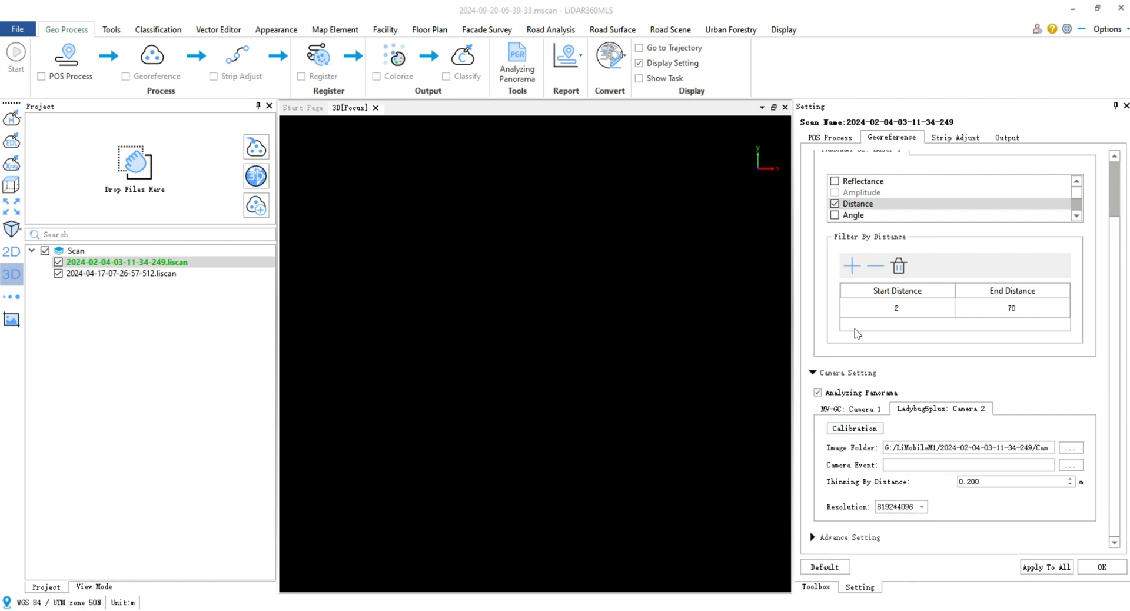
# Step: Review the strip adjustment sections and the Colorize output settings, including the camera options and available mask files
pyautogui.click(972, 139)
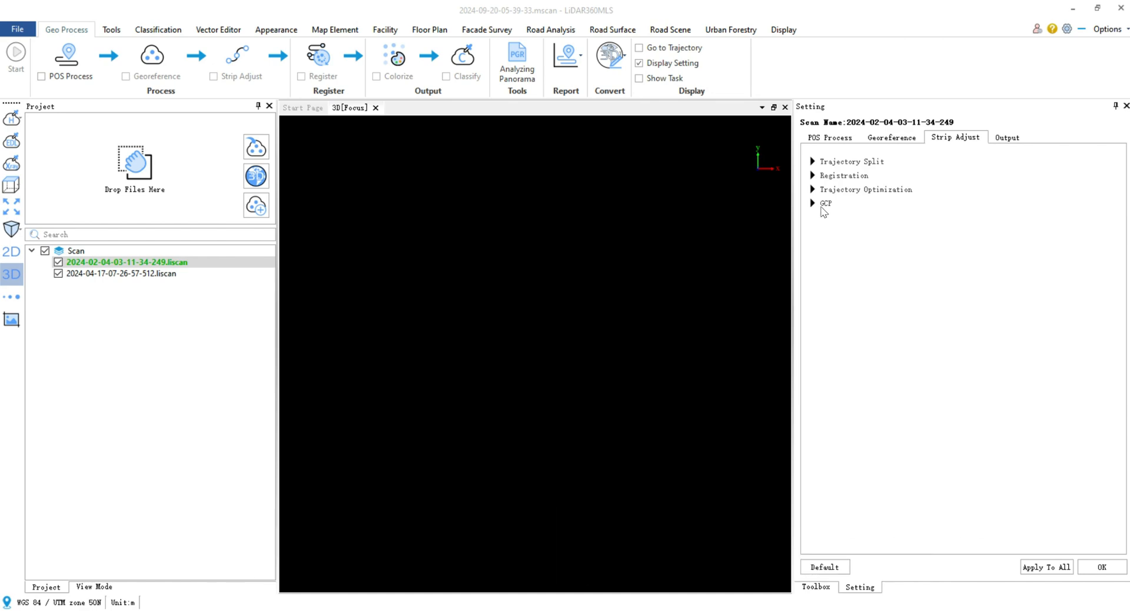
pyautogui.click(1007, 137)
pyautogui.click(827, 161)
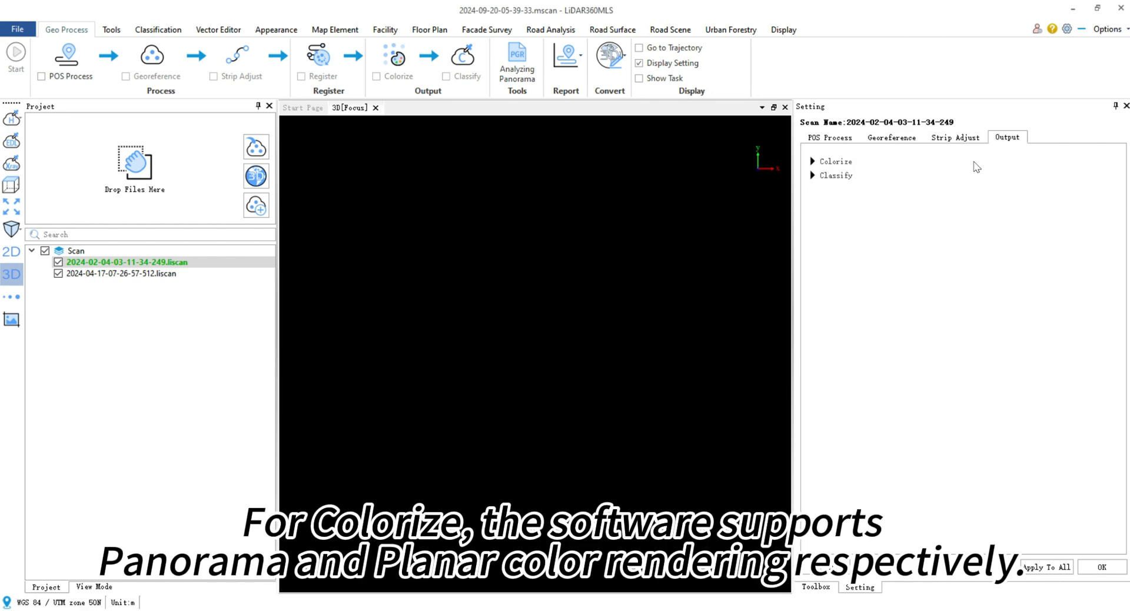
pyautogui.click(821, 162)
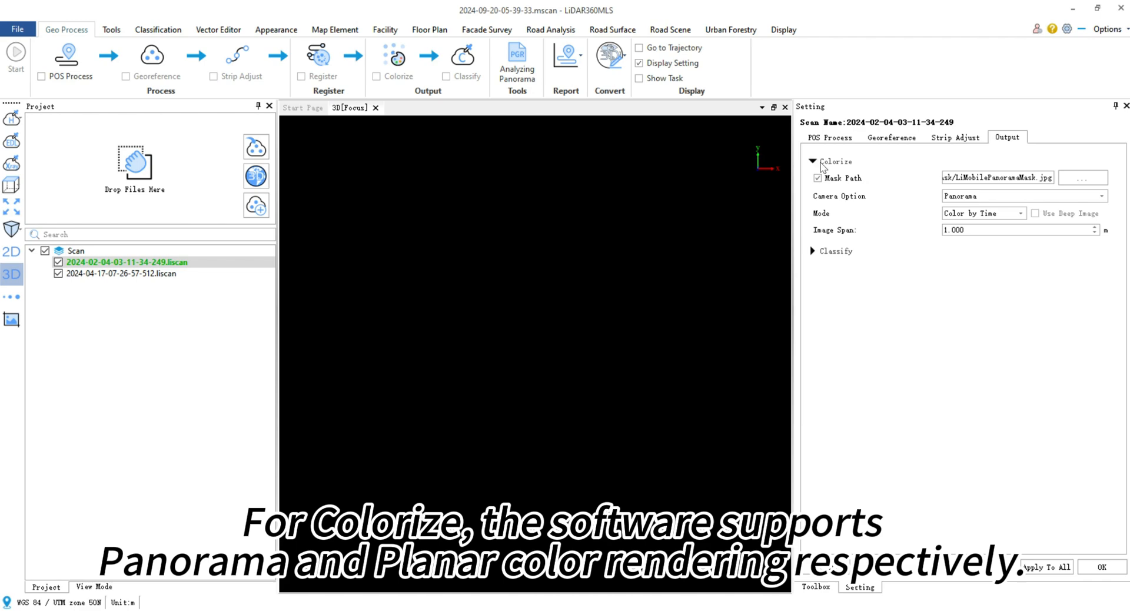
pyautogui.click(994, 196)
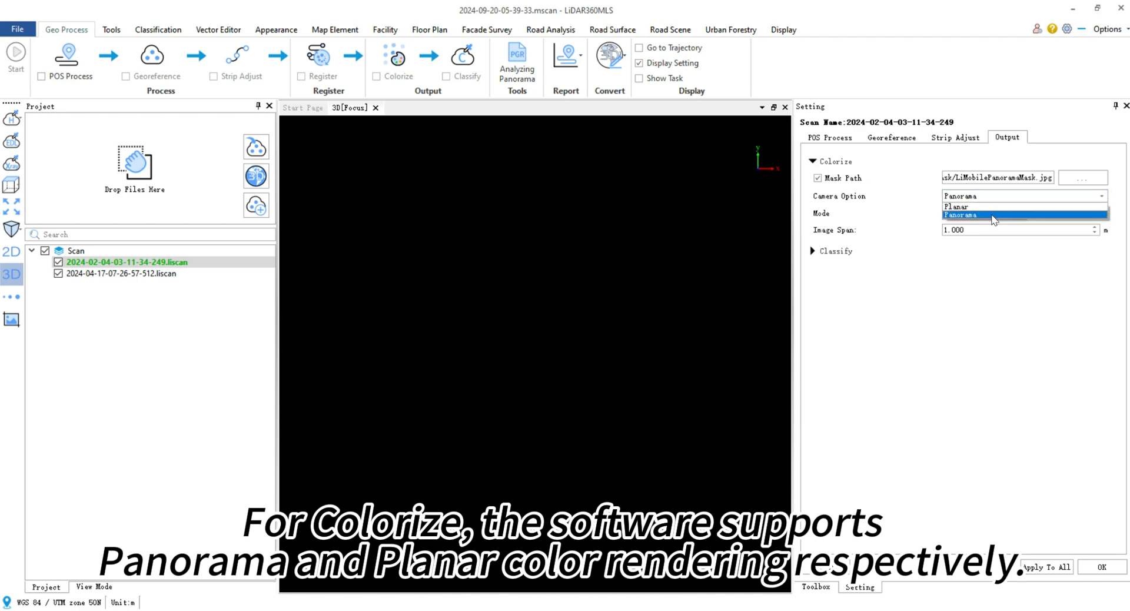
pyautogui.click(1074, 184)
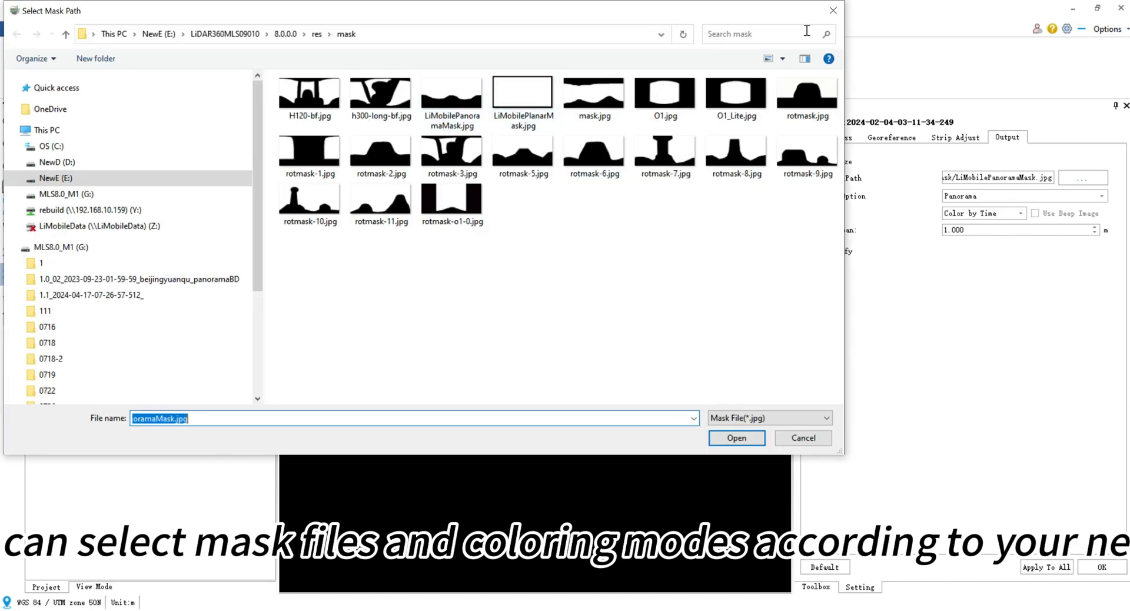
pyautogui.click(833, 11)
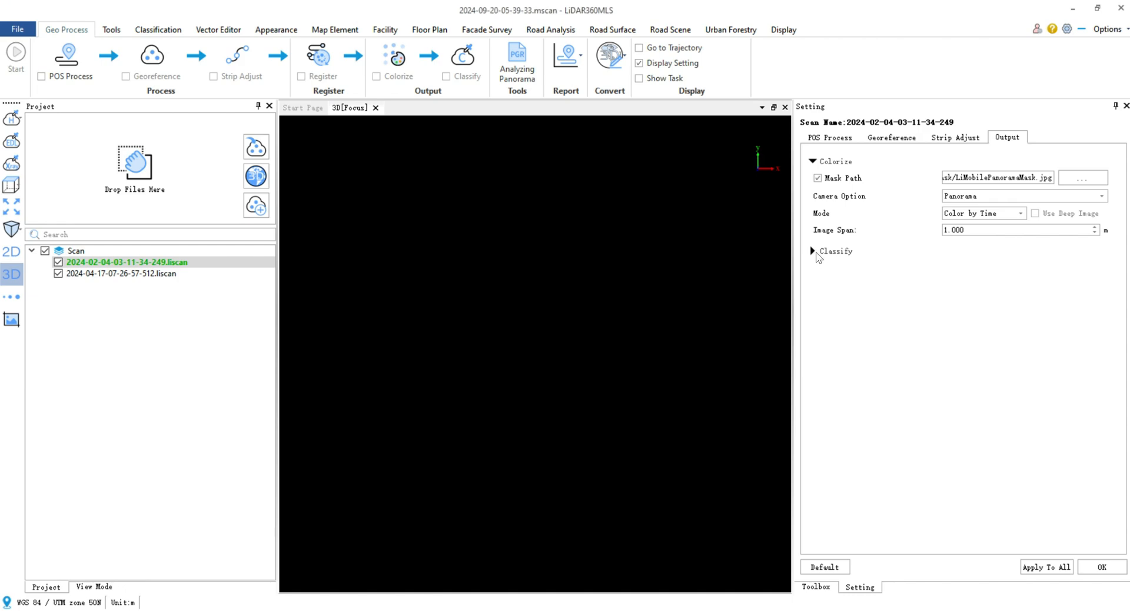
# Step: Show the Classify settings with their advanced options and apply the common parameters to all scan projects
pyautogui.click(816, 253)
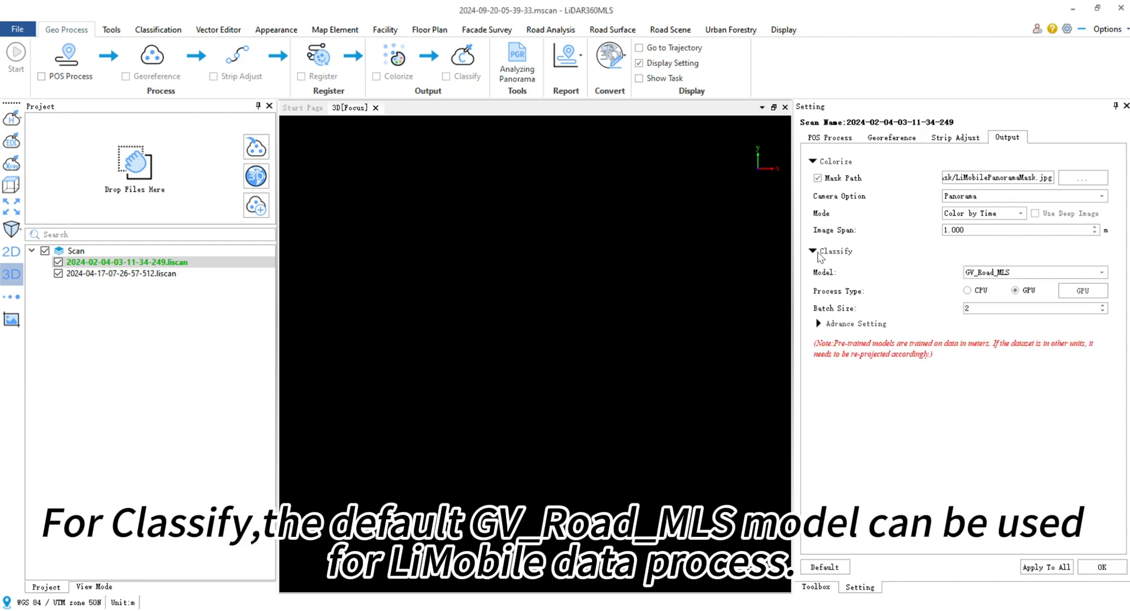
pyautogui.click(819, 324)
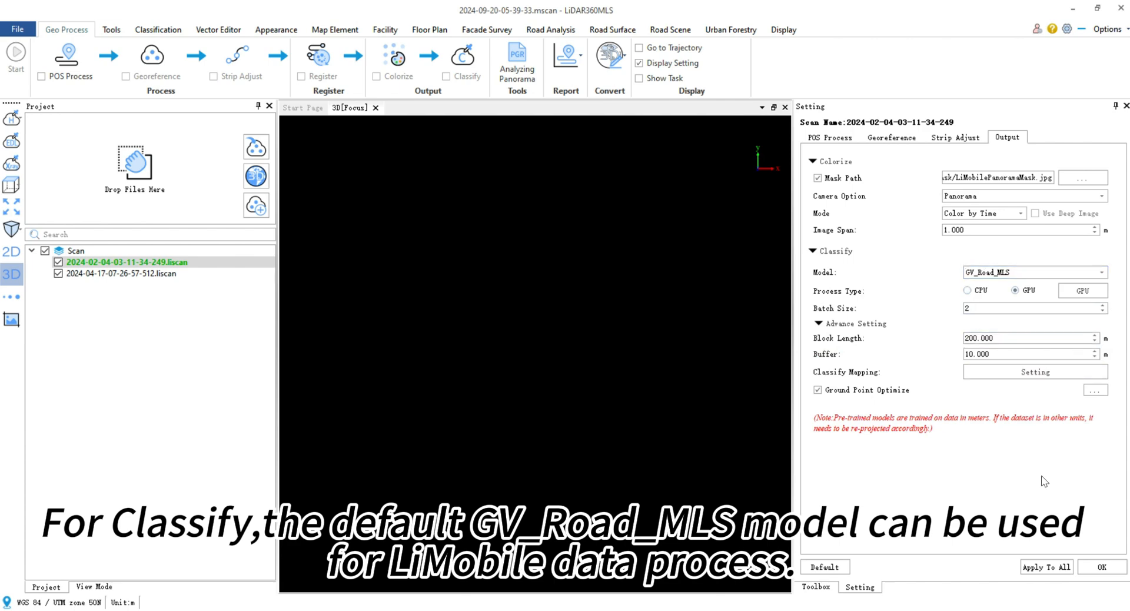
pyautogui.click(1095, 569)
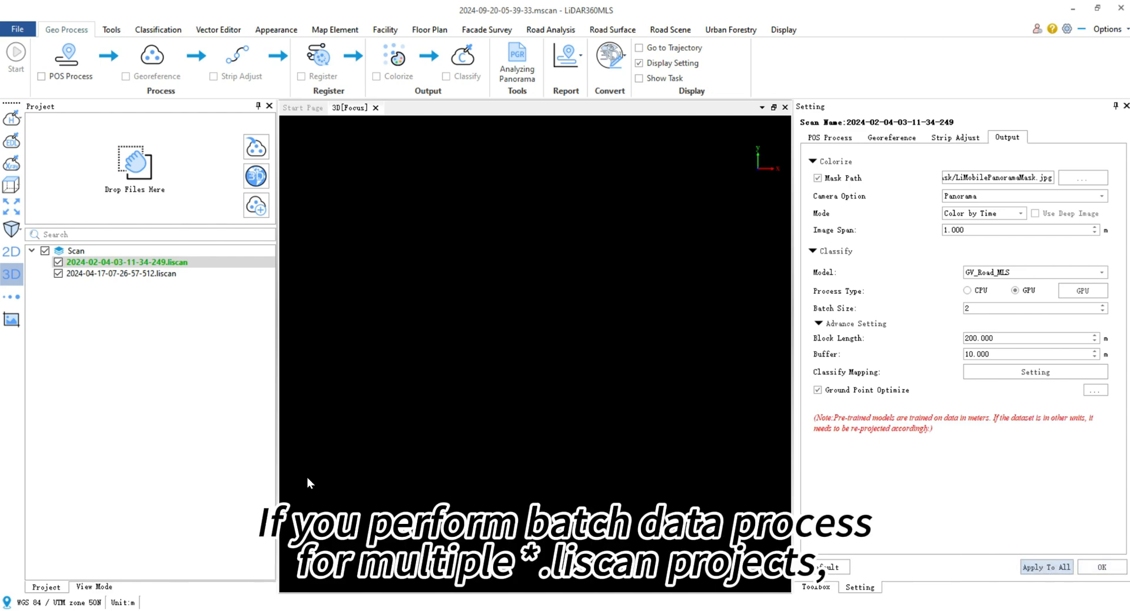
pyautogui.rightClick(170, 274)
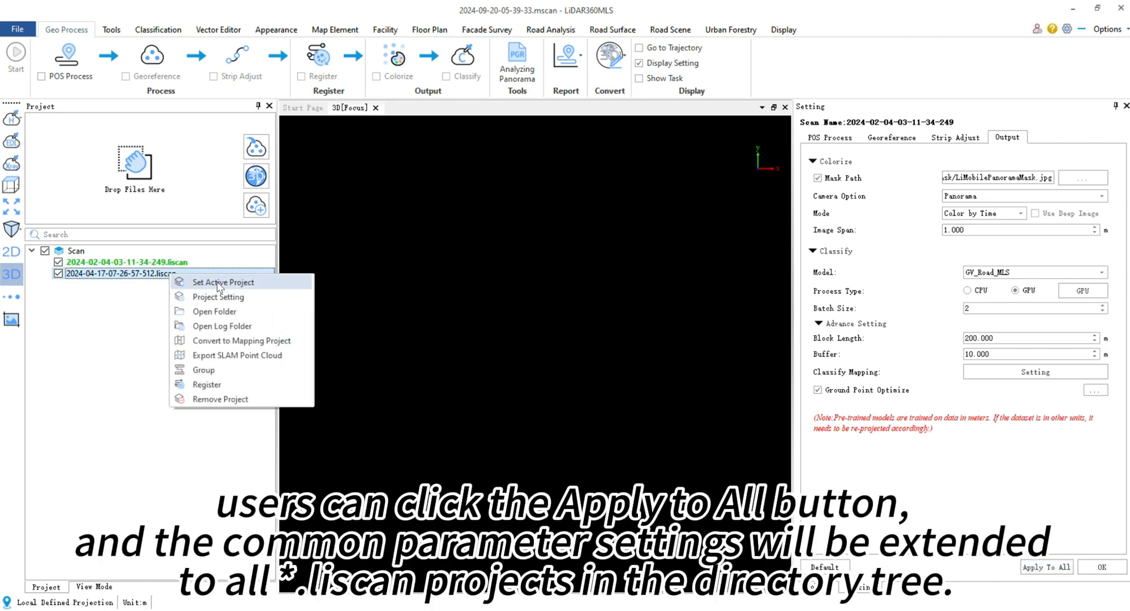
pyautogui.click(221, 283)
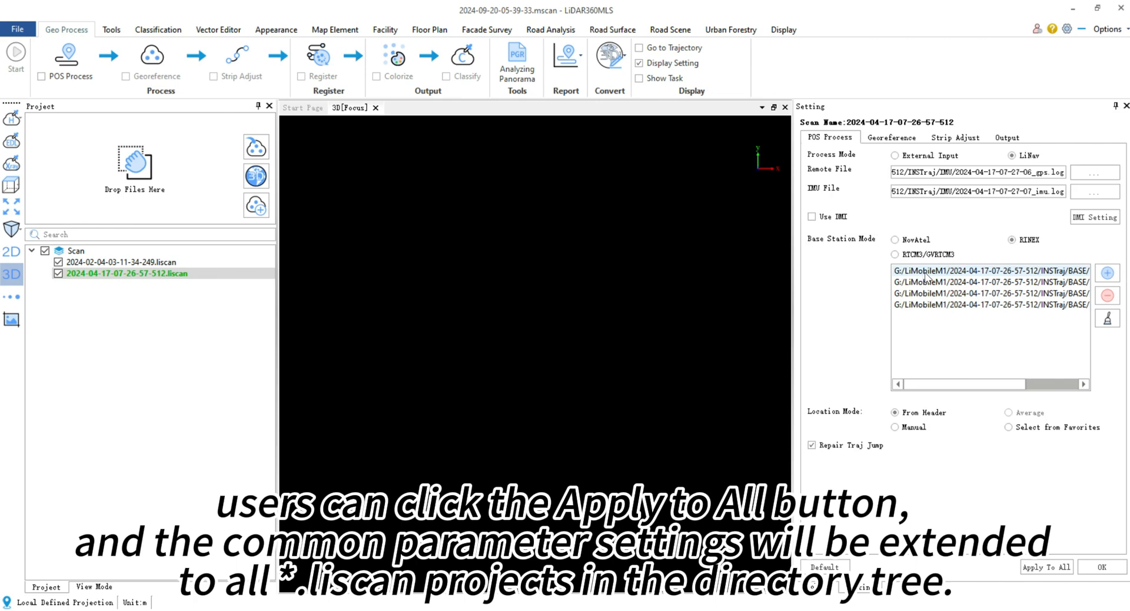
pyautogui.click(907, 140)
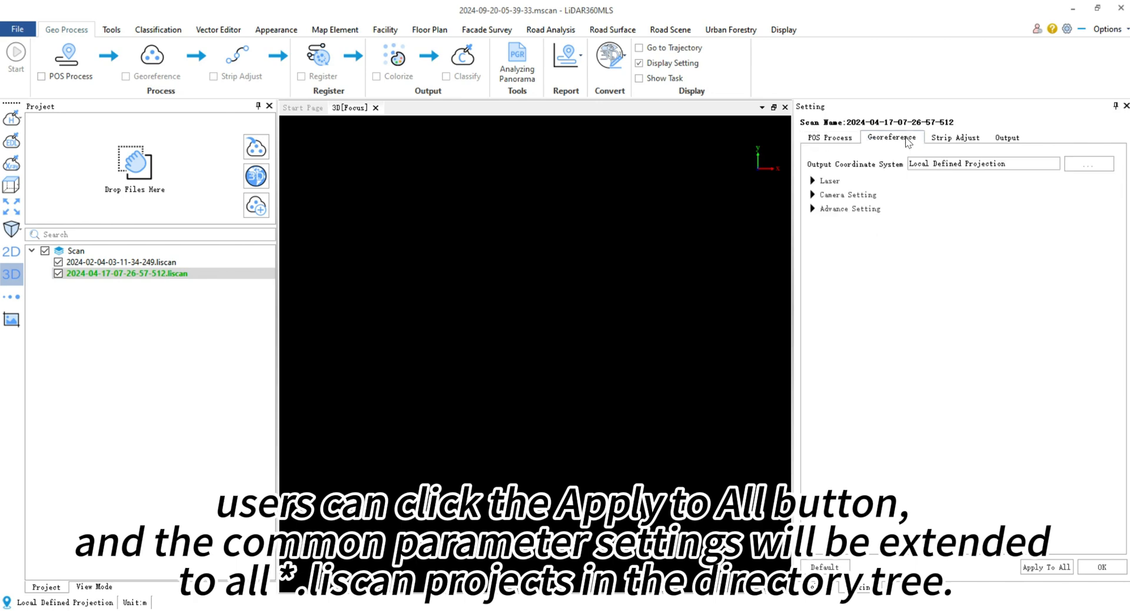
pyautogui.click(834, 183)
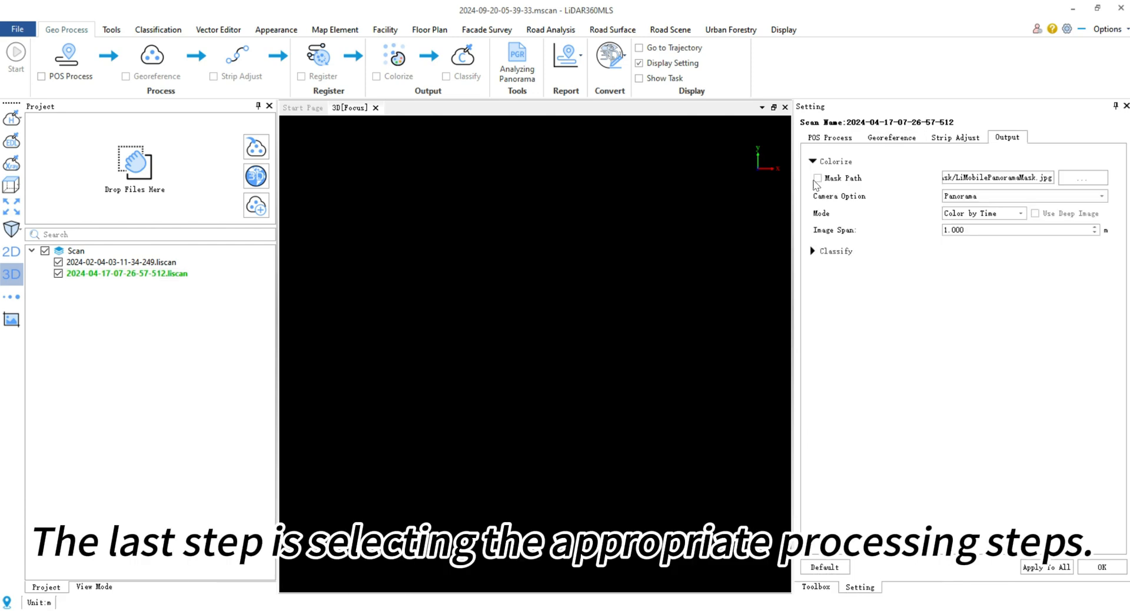
pyautogui.click(817, 178)
pyautogui.click(813, 251)
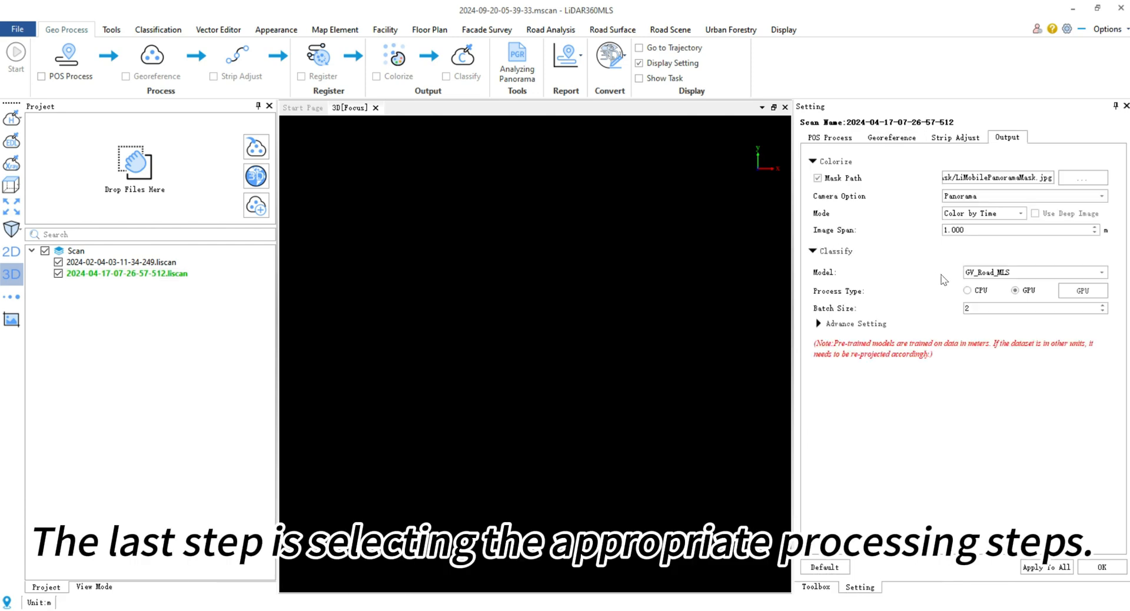
# Step: Select POS Process, Georeference, Strip Adjust, Colorize and Classify, and start the batch process for both scans
pyautogui.click(42, 76)
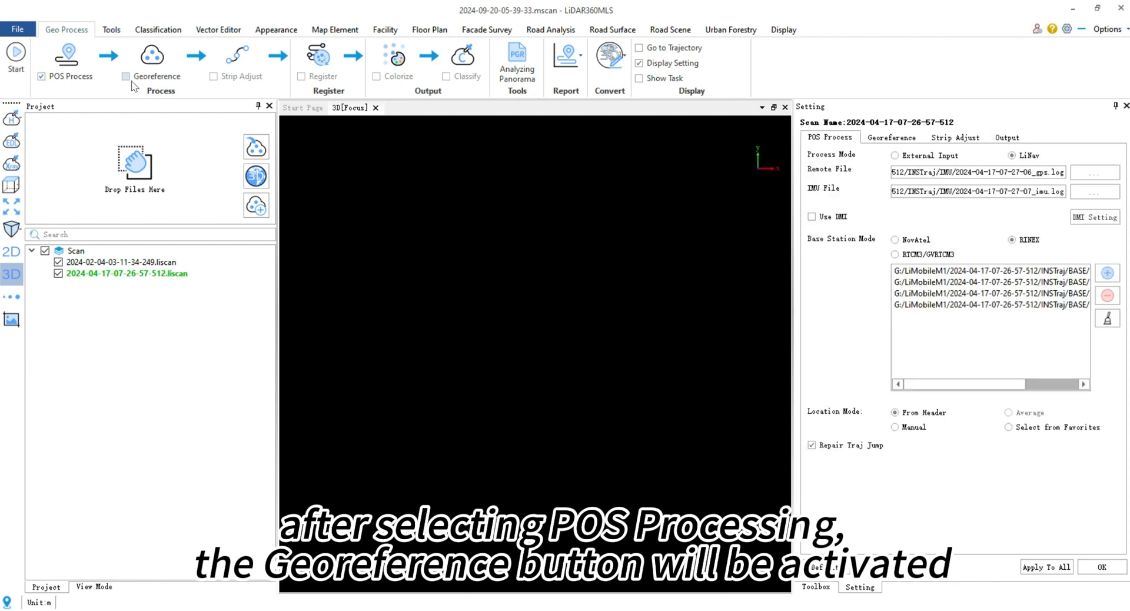
pyautogui.click(126, 76)
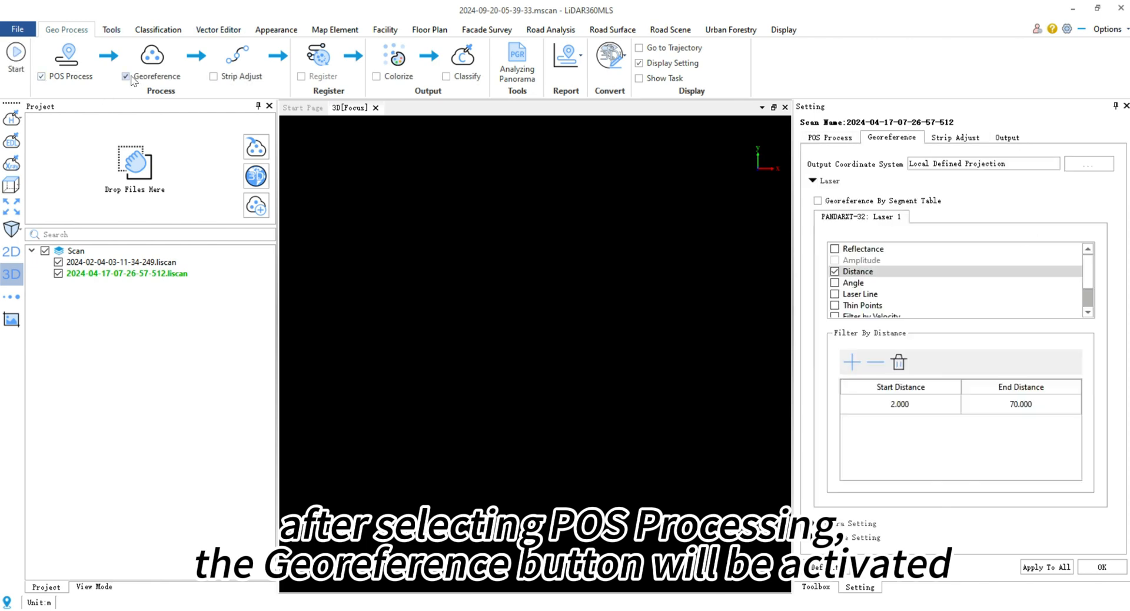
pyautogui.click(214, 76)
pyautogui.click(377, 76)
pyautogui.click(446, 76)
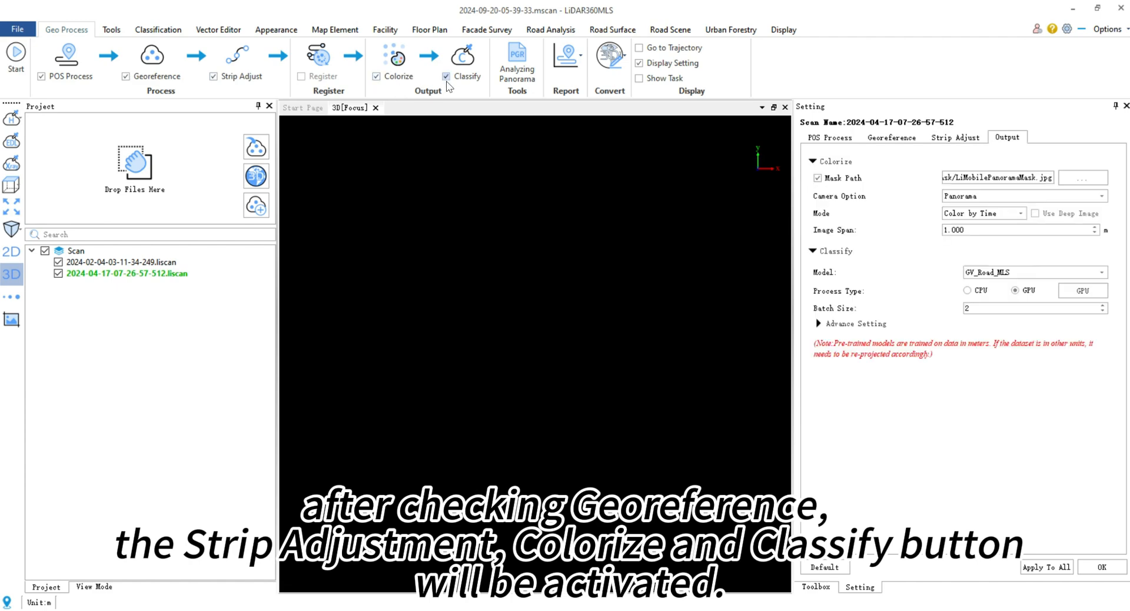
pyautogui.click(23, 61)
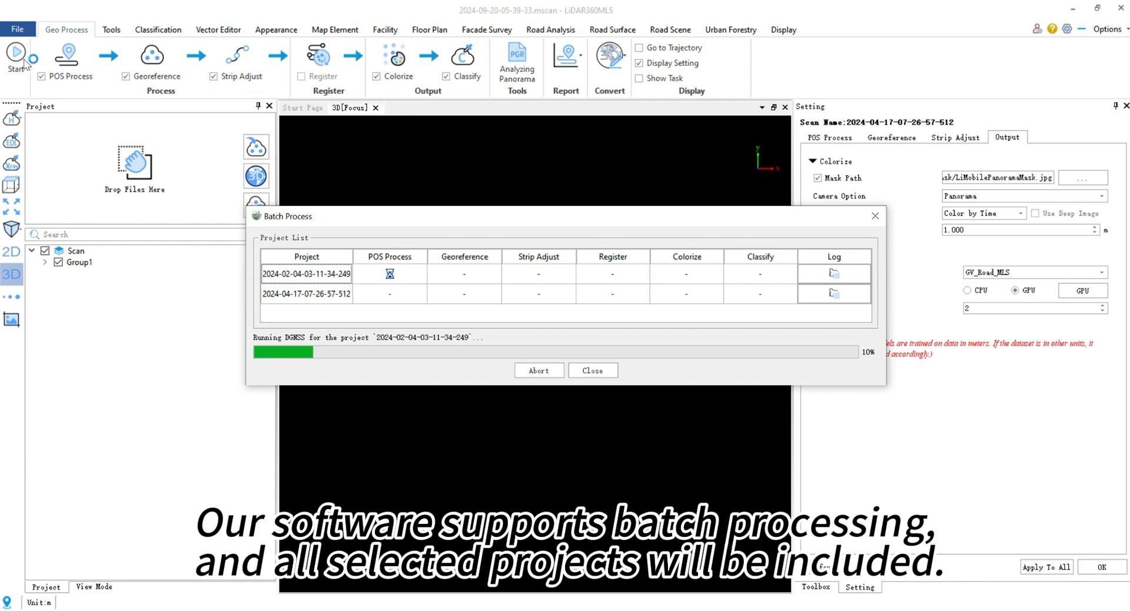